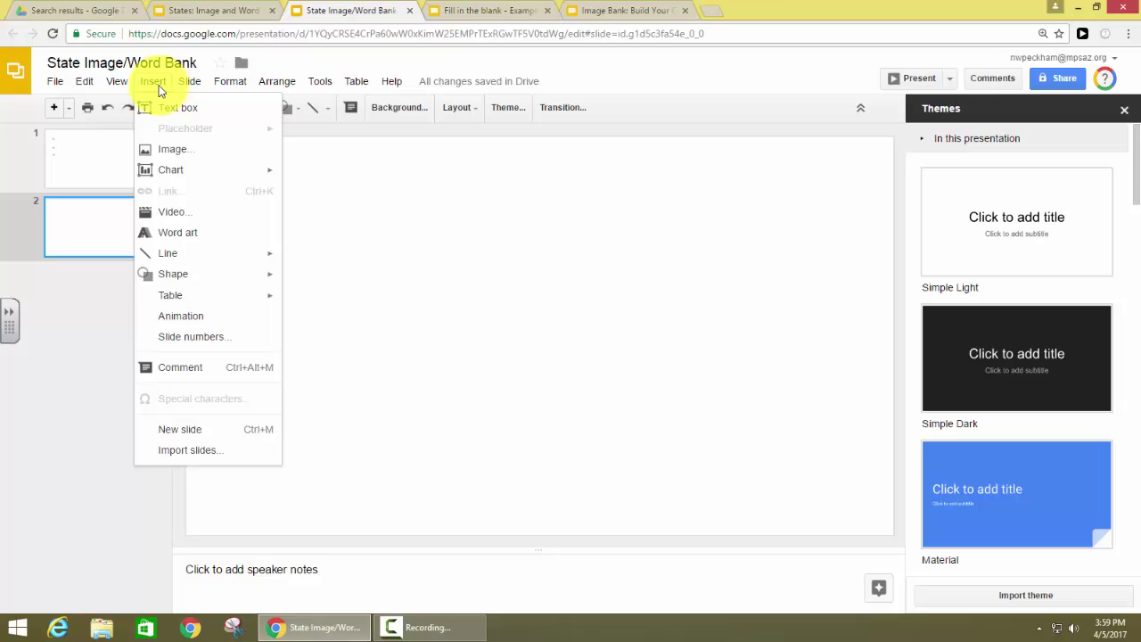
Insert the United_States_Administrative_Divisions_Blank.png map on slide 2 from an image search for "blank map of the United States" and centre it.
click(184, 149)
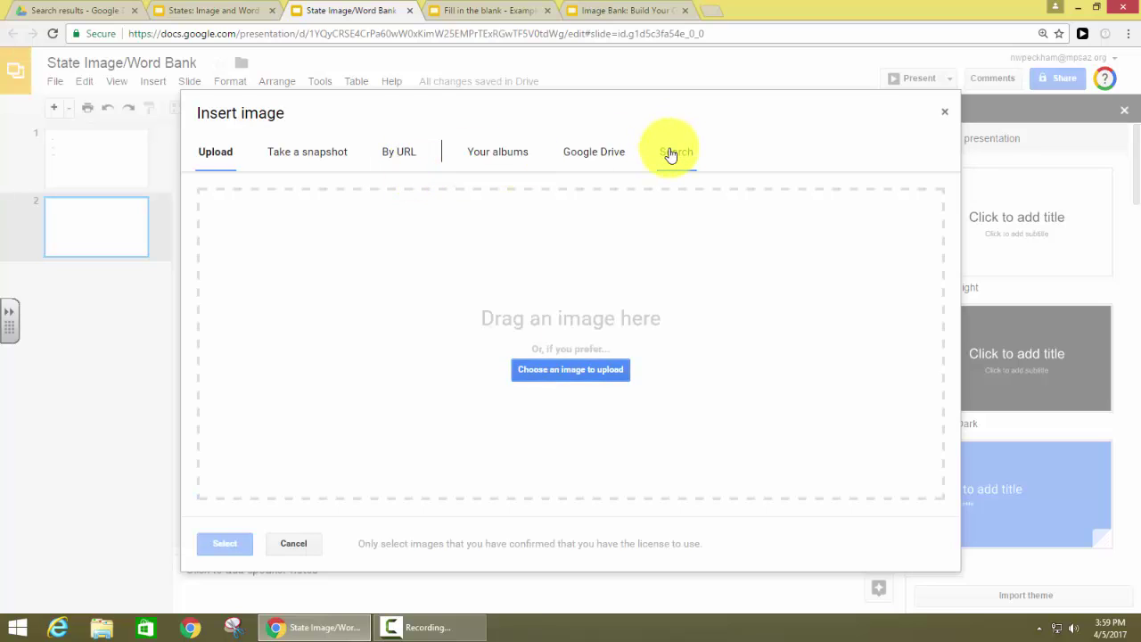
click(671, 151)
text(blank map of the Uni)
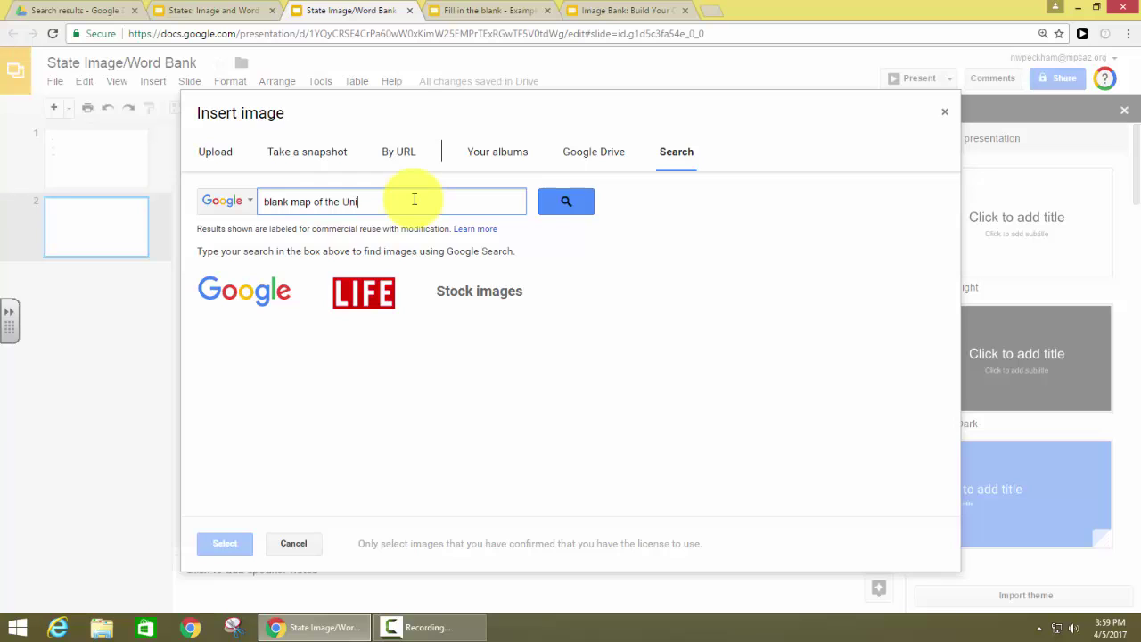
text(ted States)
key(Return)
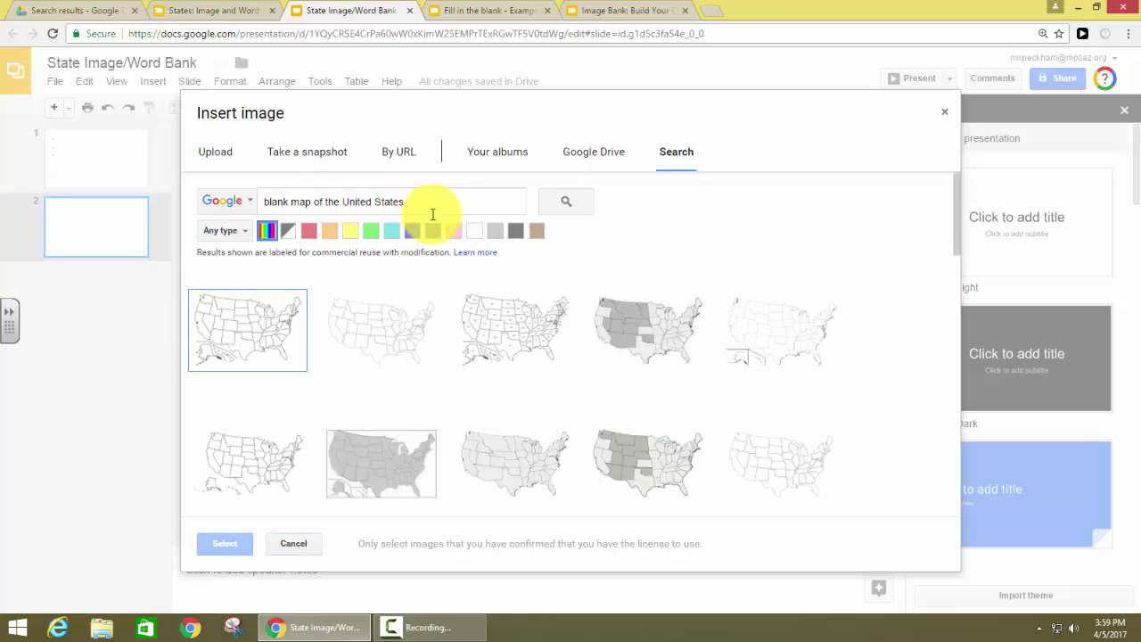
click(402, 328)
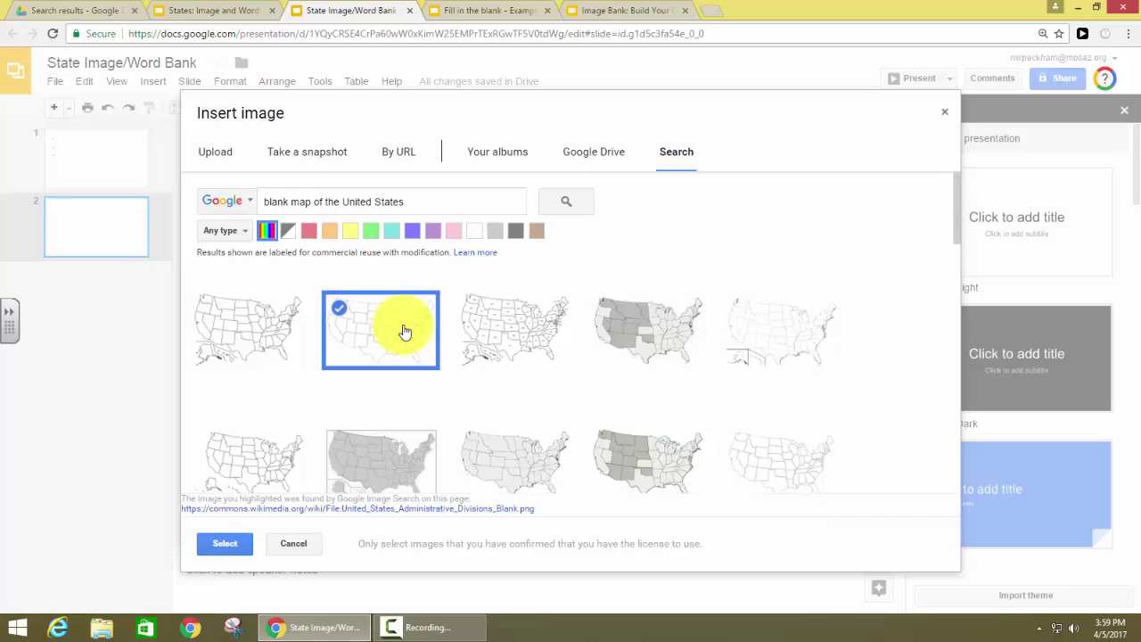
click(226, 544)
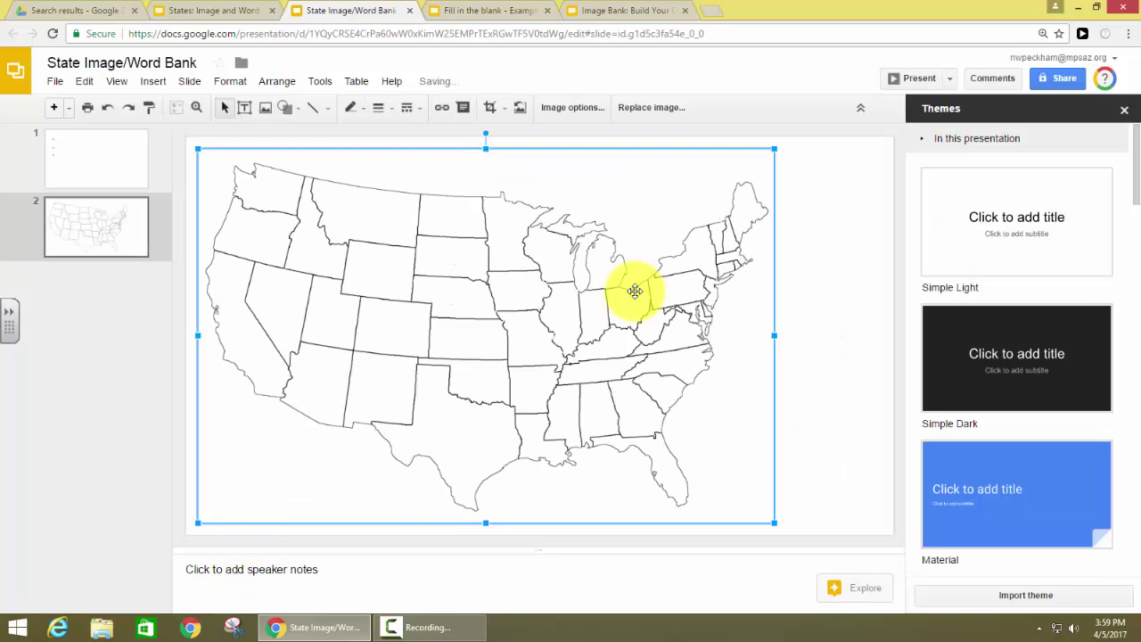
drag(645, 272, 682, 277)
click(217, 298)
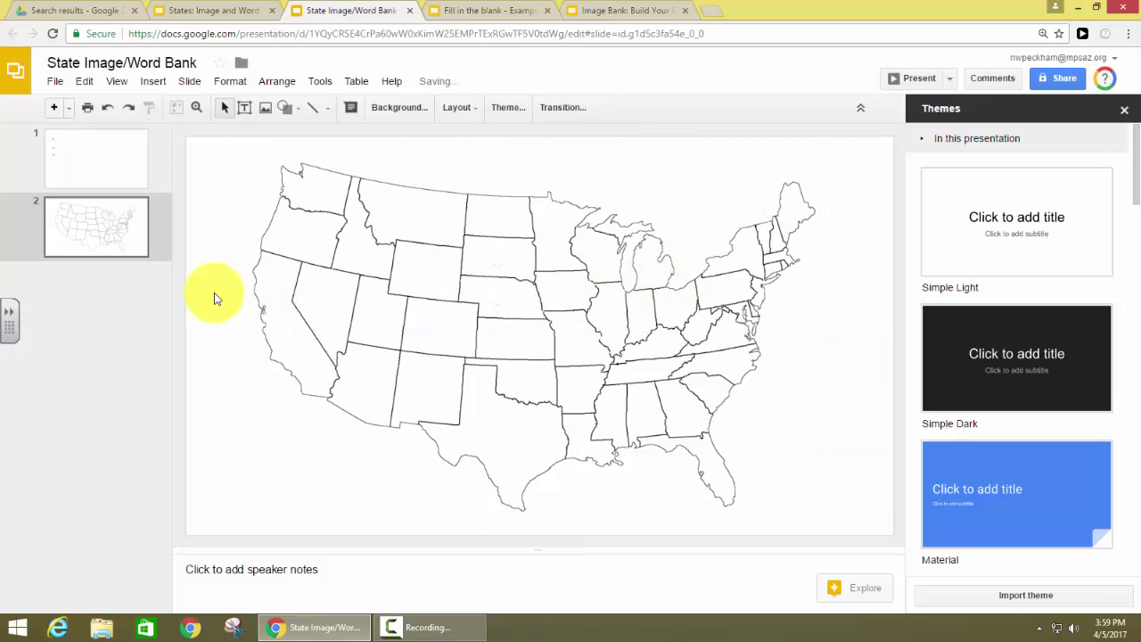
Copy the AL text box from slide 1 to slide 2 and place it over Alabama on the map image.
click(63, 156)
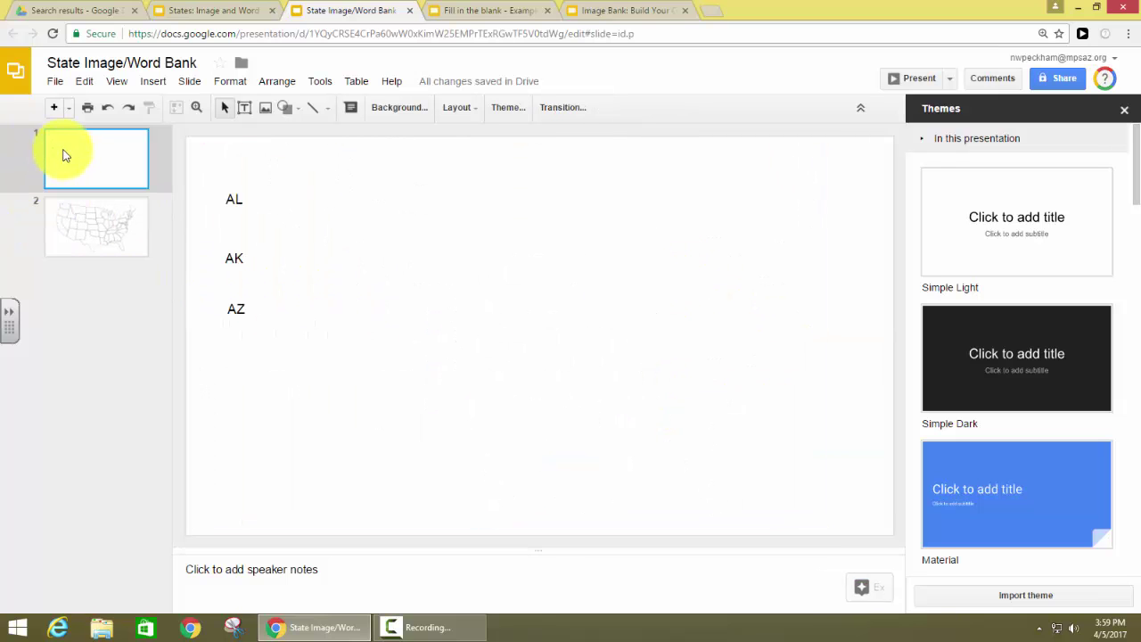
click(239, 196)
right_click(251, 182)
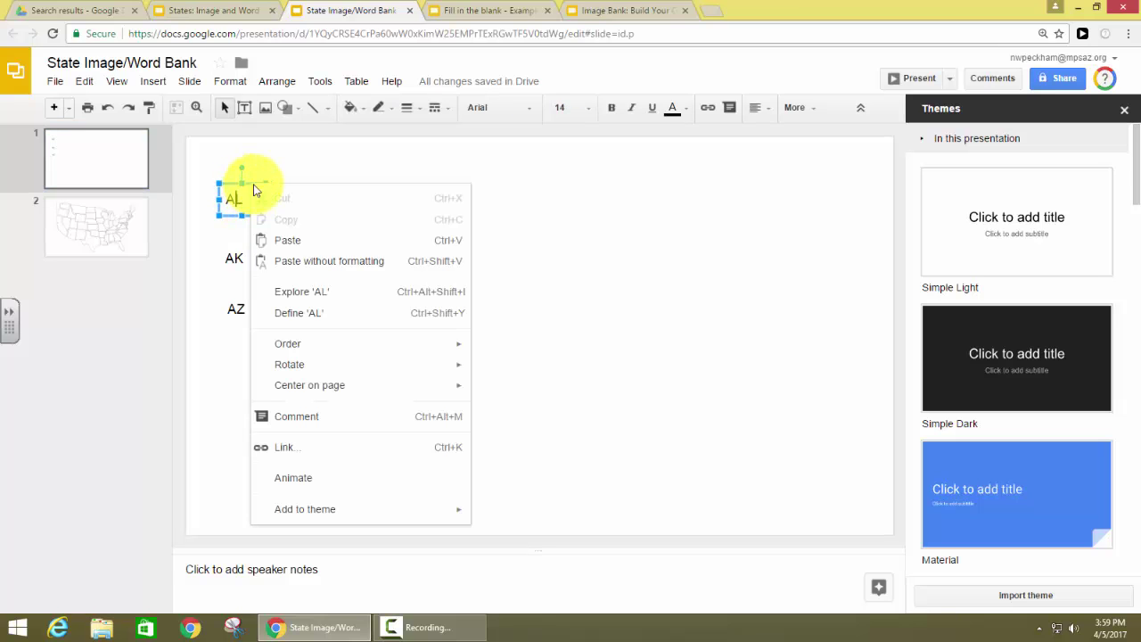
click(244, 224)
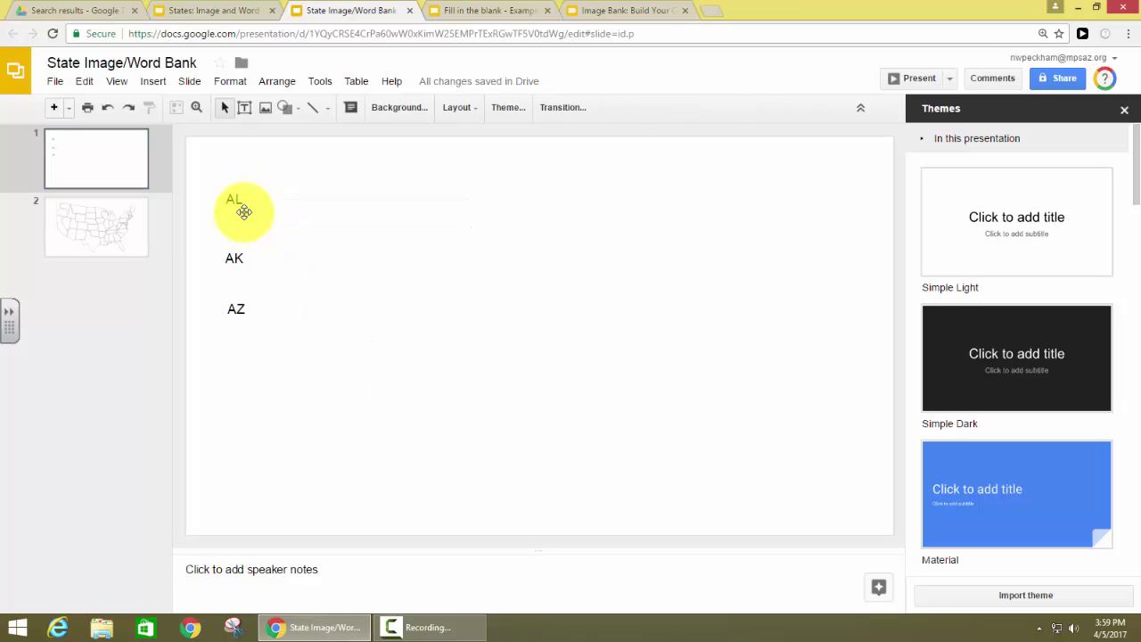
click(242, 203)
right_click(244, 214)
click(272, 251)
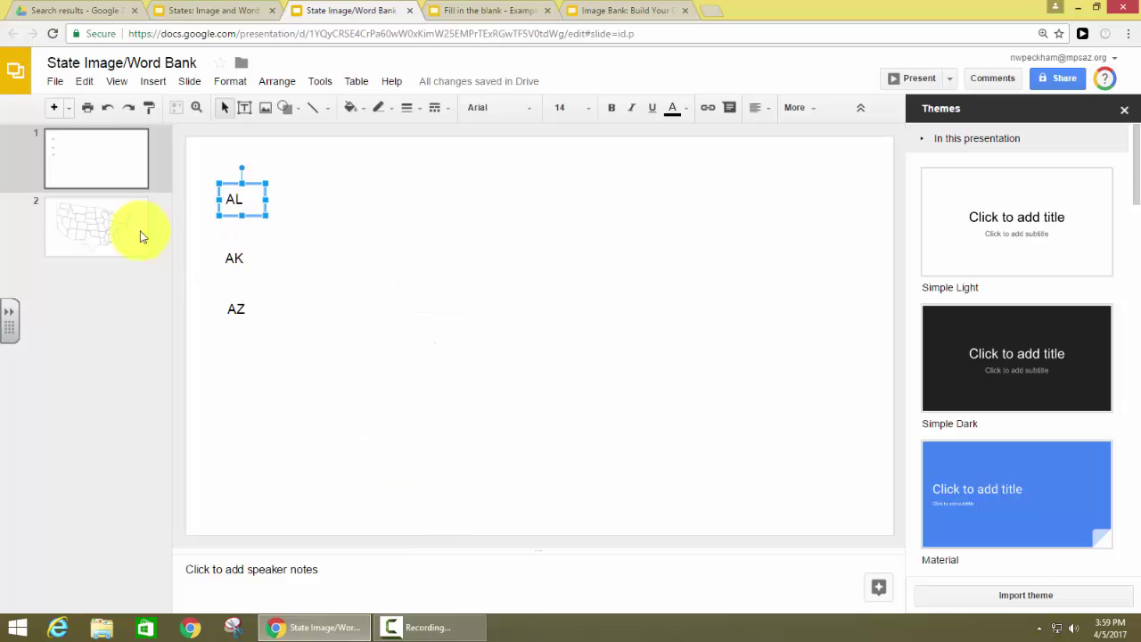
click(135, 234)
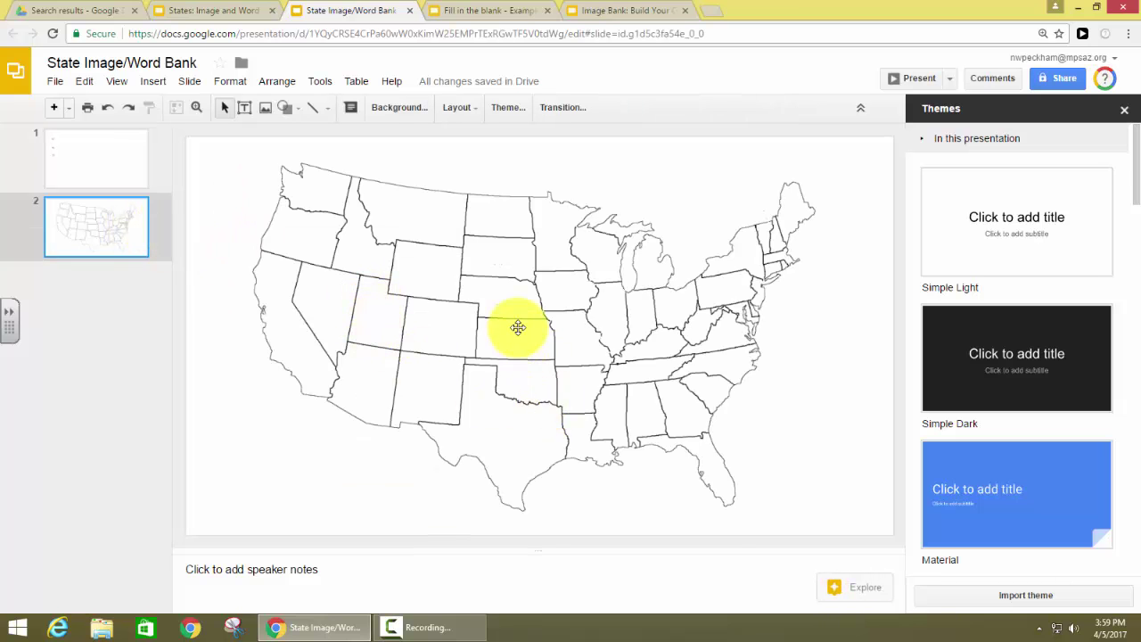
right_click(517, 327)
click(537, 345)
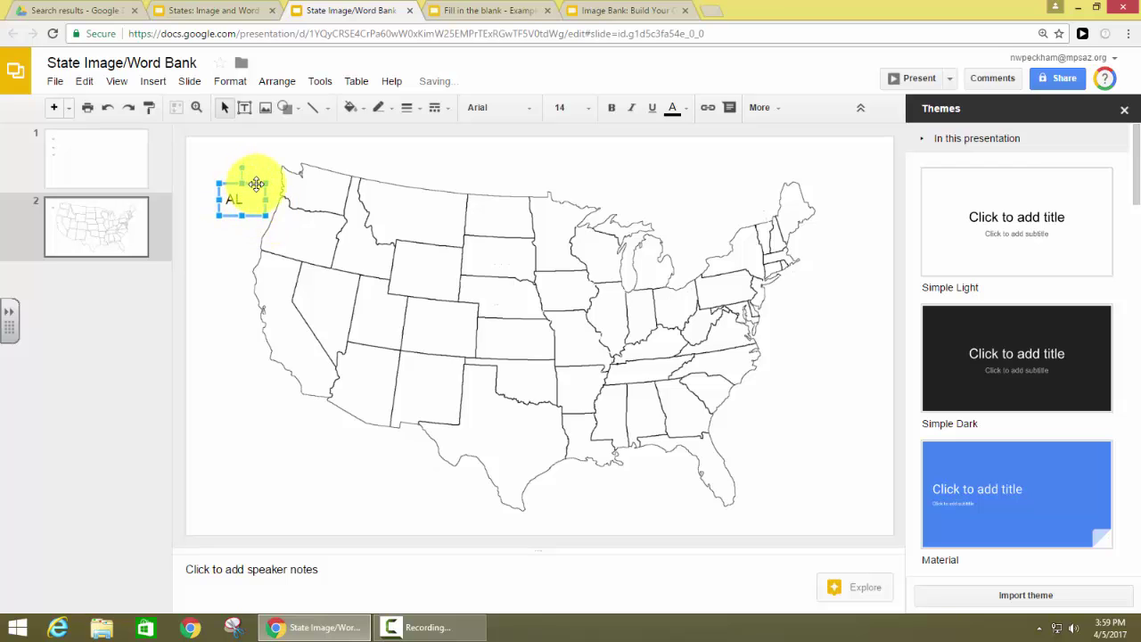
drag(256, 183, 661, 396)
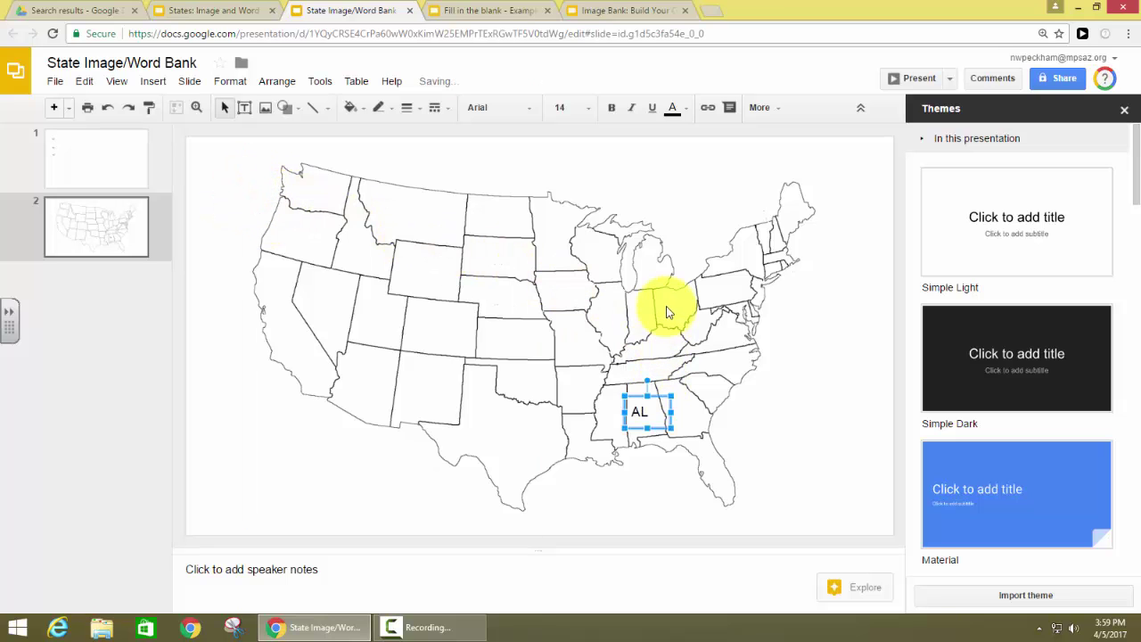
Shift the map image on slide 2 sideways beneath the AL label, then bring it back near the centre.
click(606, 308)
drag(660, 308, 704, 309)
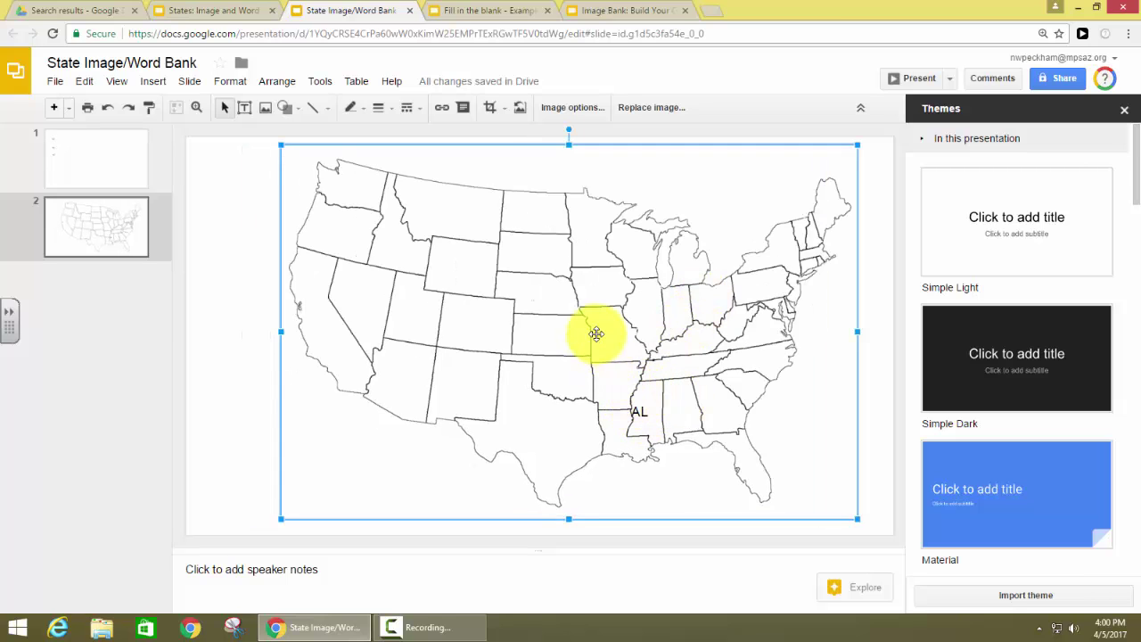
drag(590, 289, 559, 298)
Delete the AL text box and the map image from slide 2.
click(640, 412)
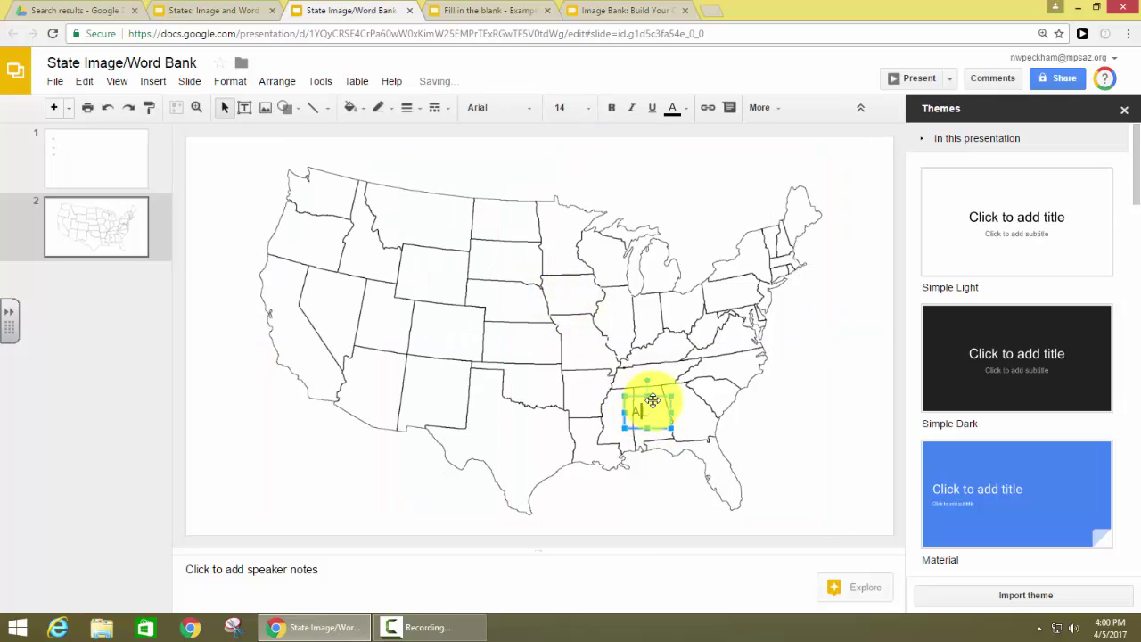
key(Delete)
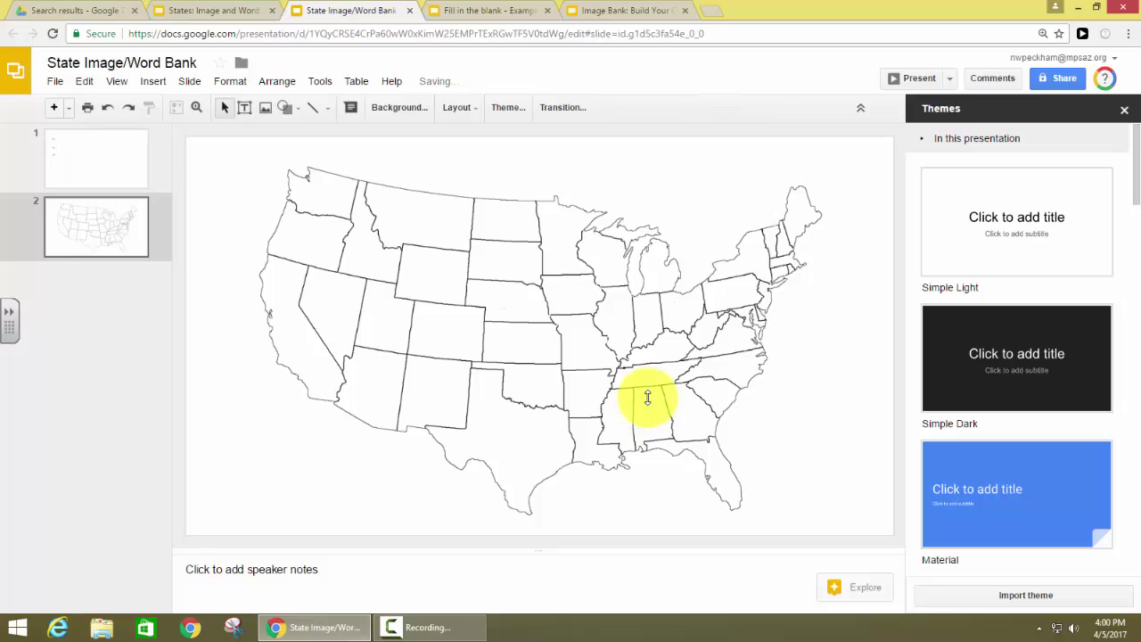
click(647, 397)
key(Delete)
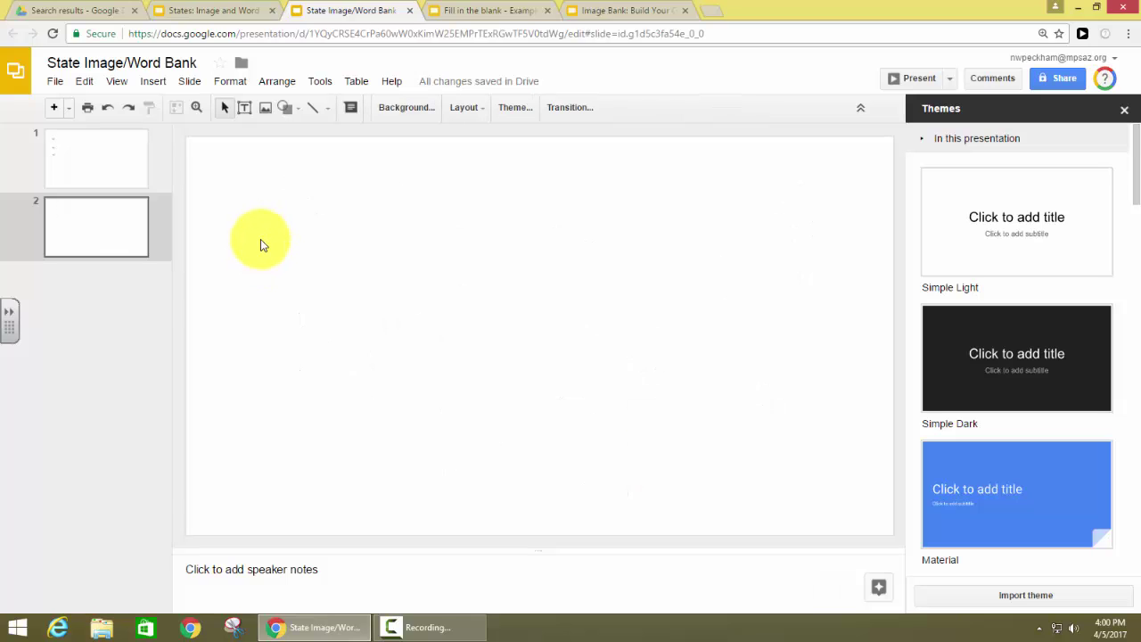
Set slide 2's background image to United_States_Administrative_Divisions_Blank.png, found by searching "blank map of U.S.".
right_click(263, 245)
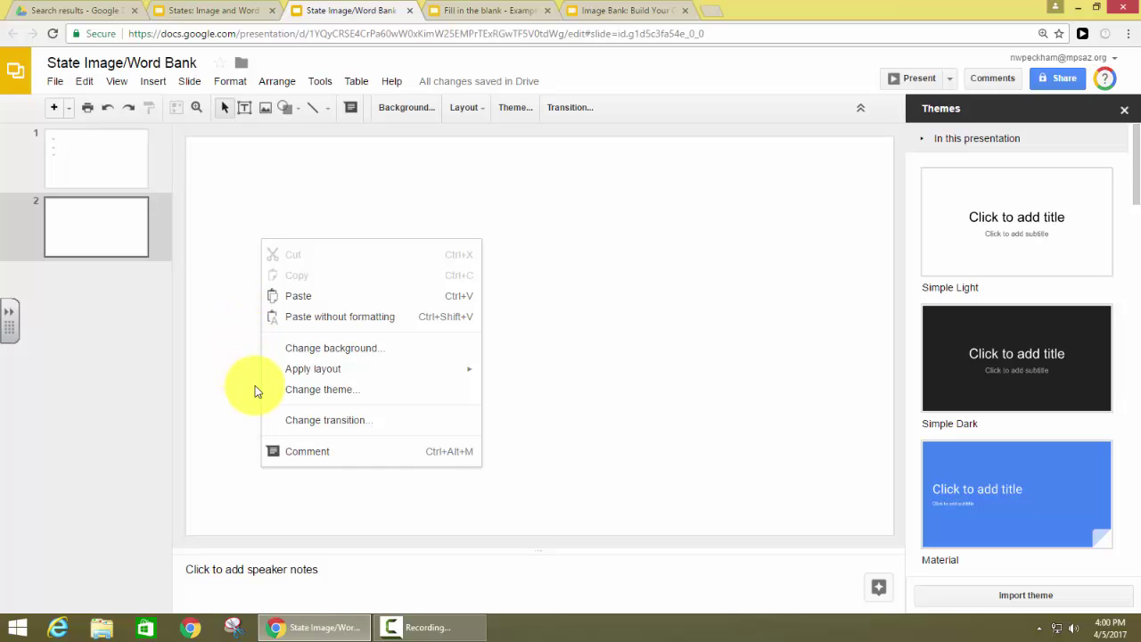
click(276, 350)
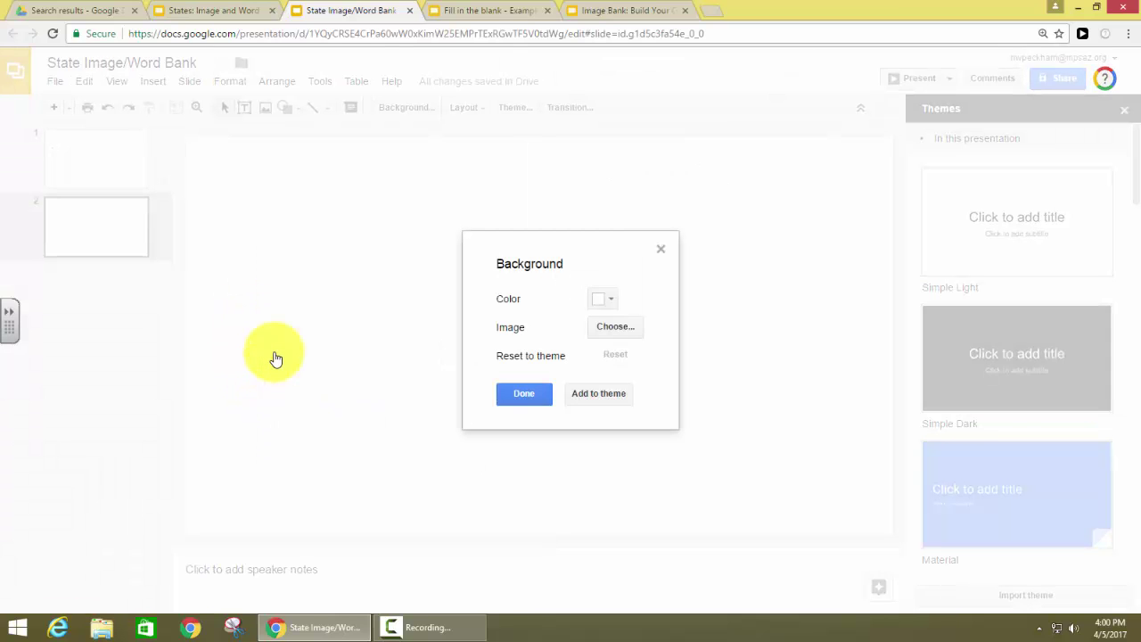
click(600, 328)
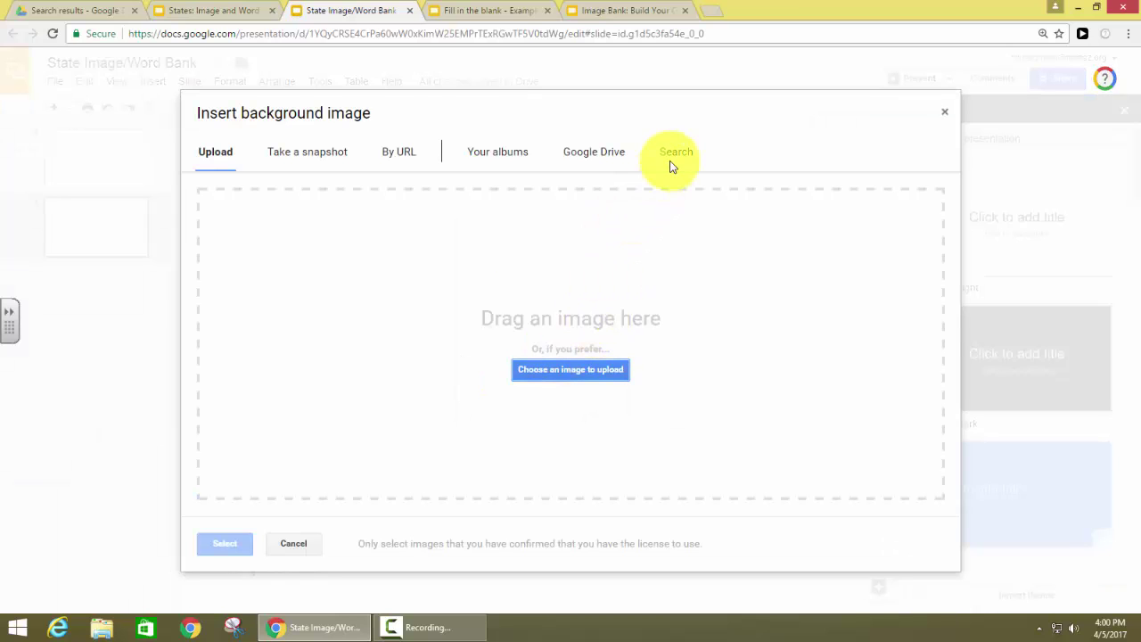
click(674, 159)
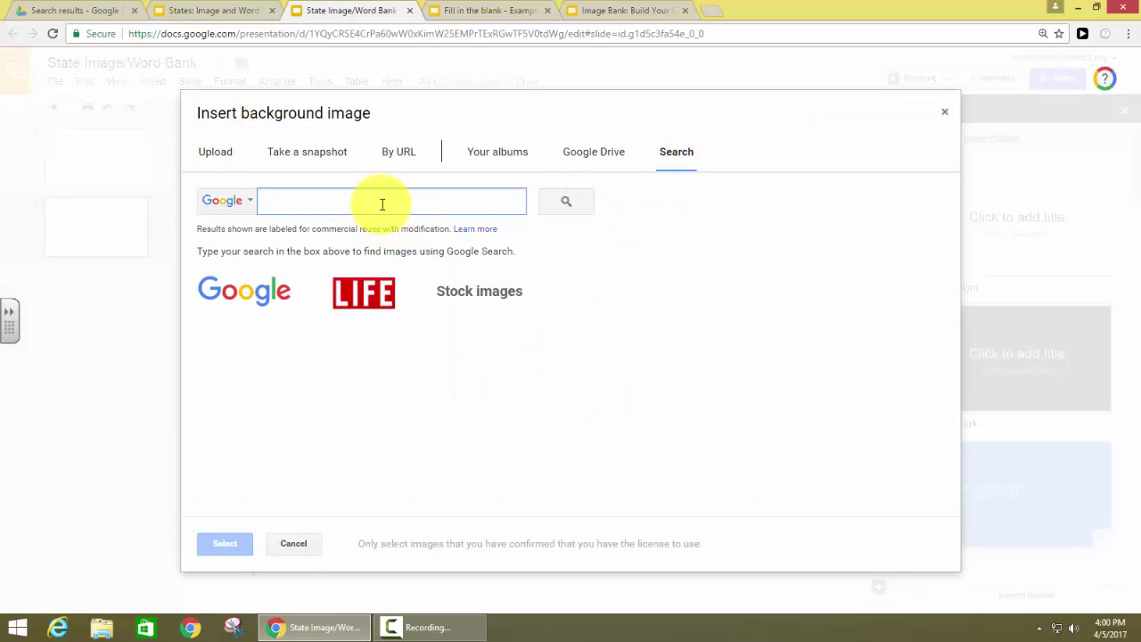
text(blan)
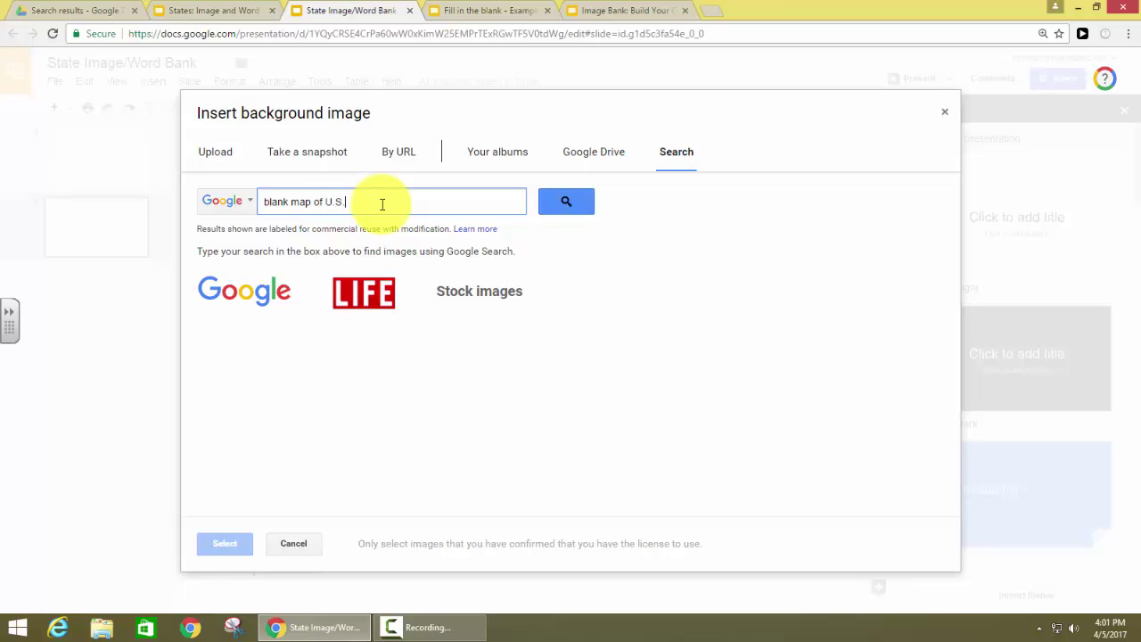
text(k map of U.S)
key(Return)
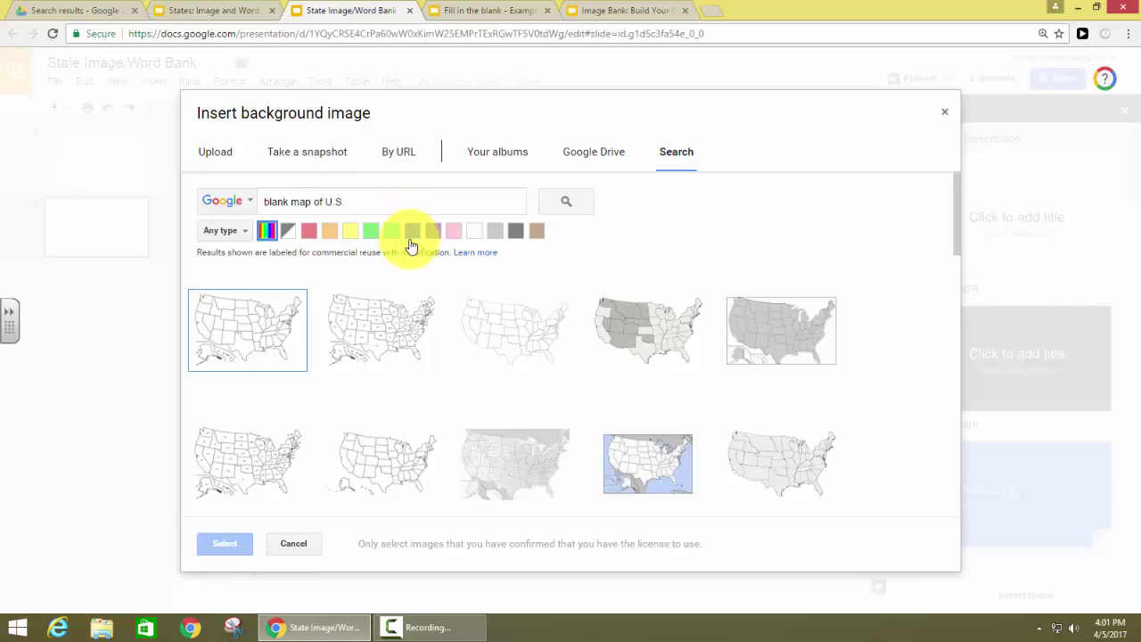
click(490, 320)
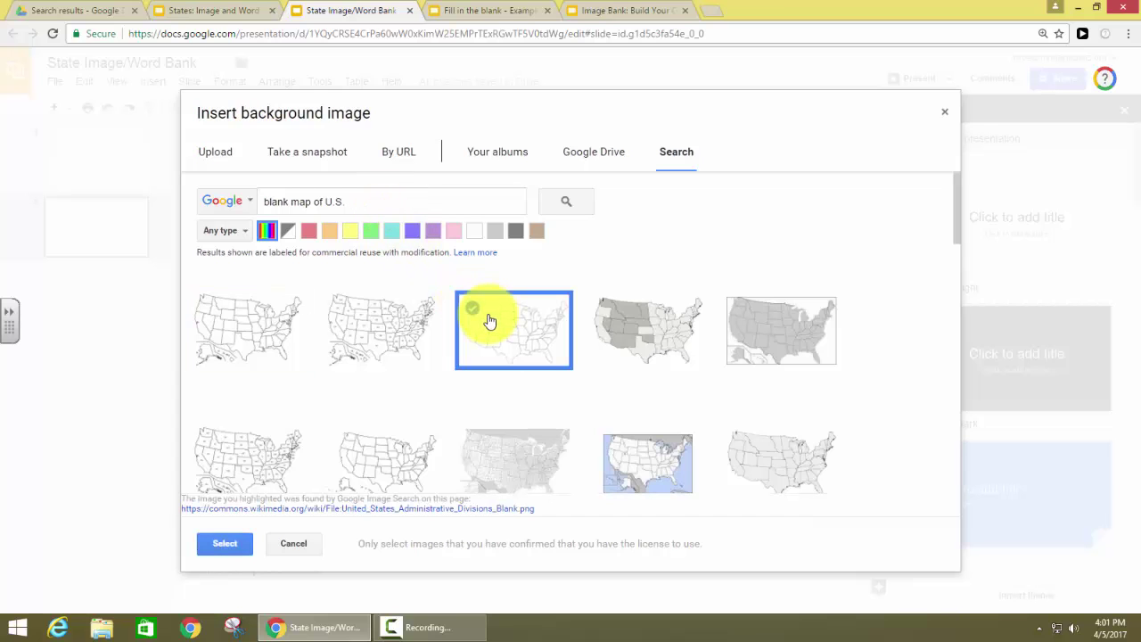
click(230, 543)
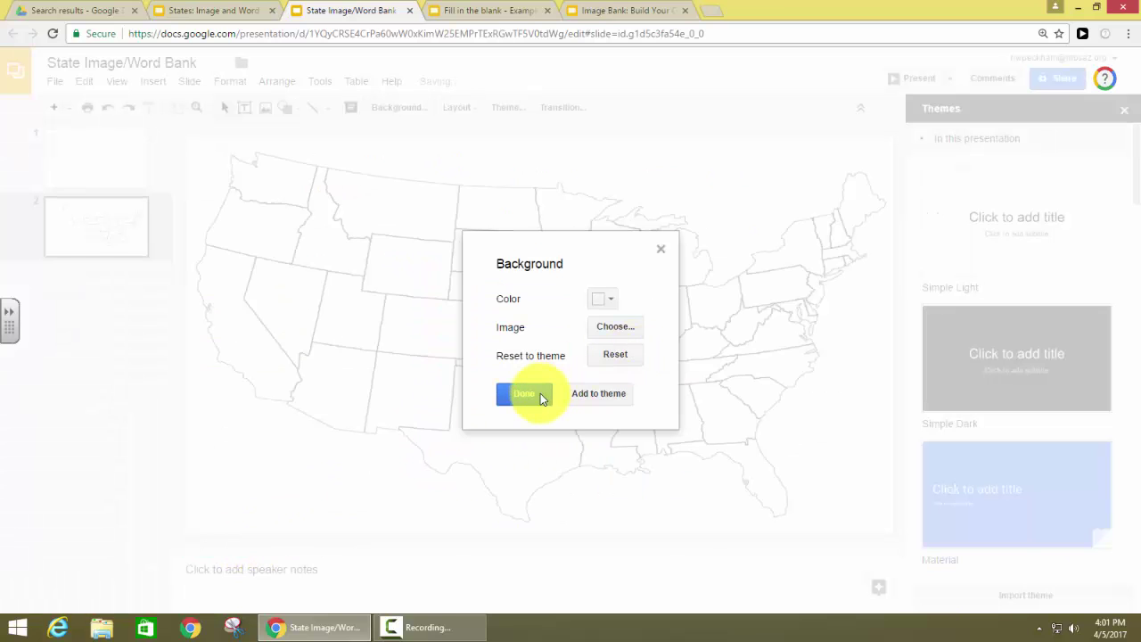
click(538, 395)
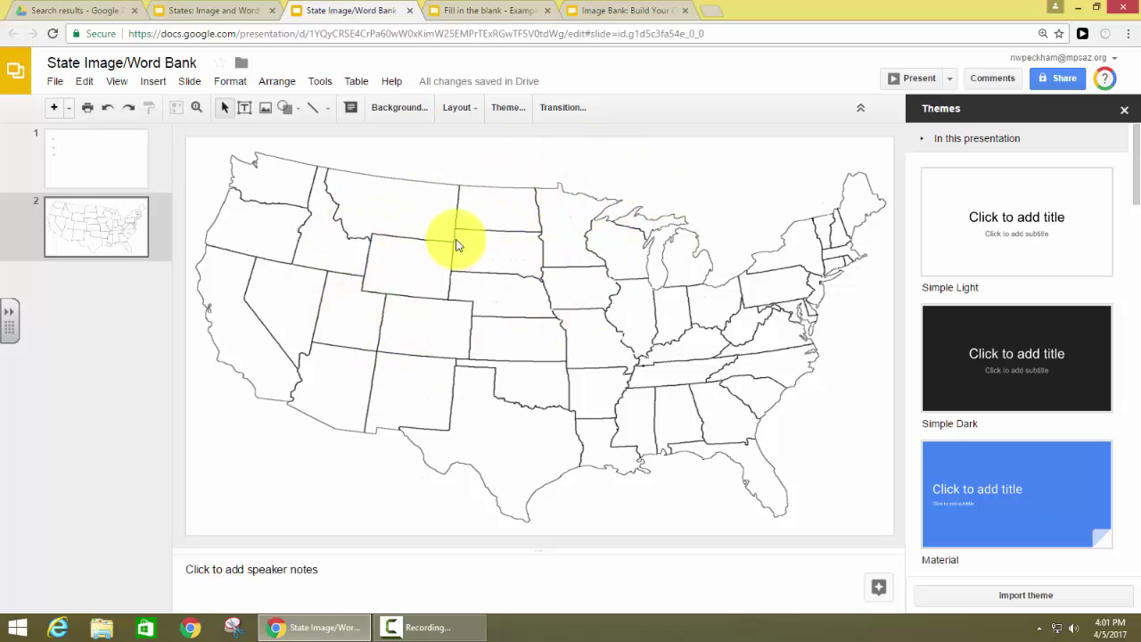
Copy the AL text box from slide 1, paste it on slide 2 and position it over Alabama on the background map.
click(111, 189)
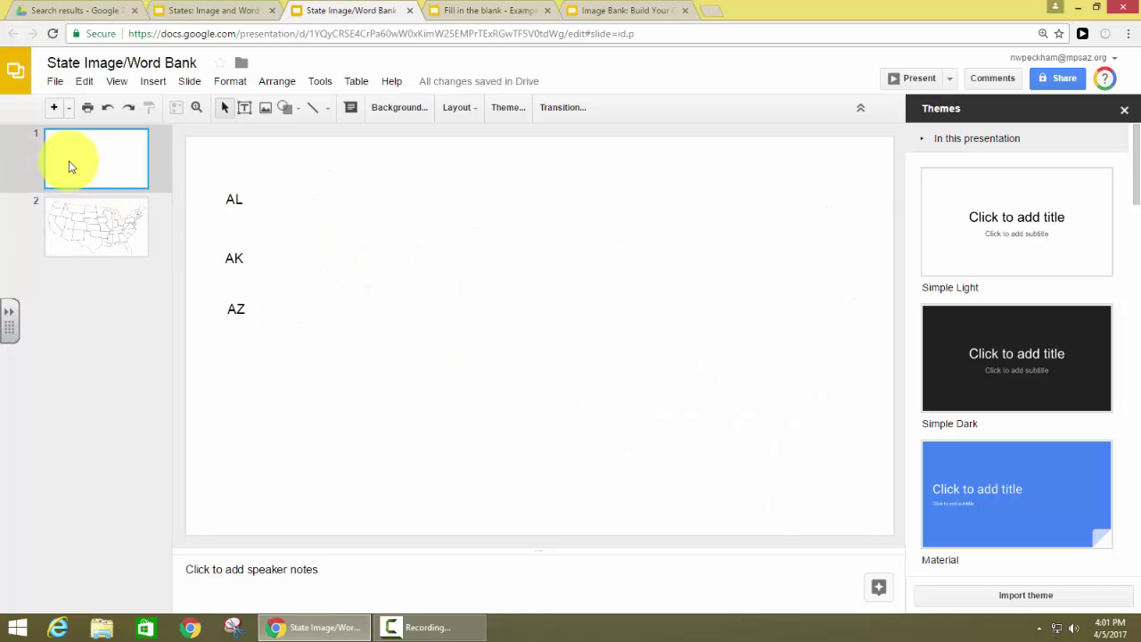
mouse_move(253, 204)
mouse_down()
mouse_move(242, 242)
mouse_move(237, 196)
mouse_up()
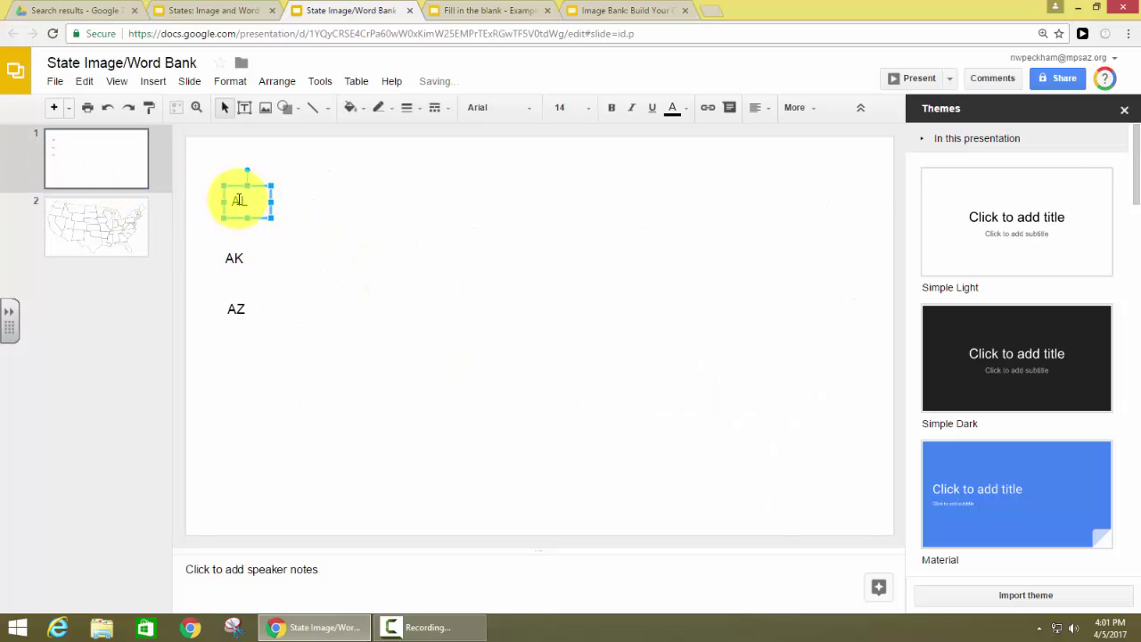
right_click(238, 195)
click(268, 224)
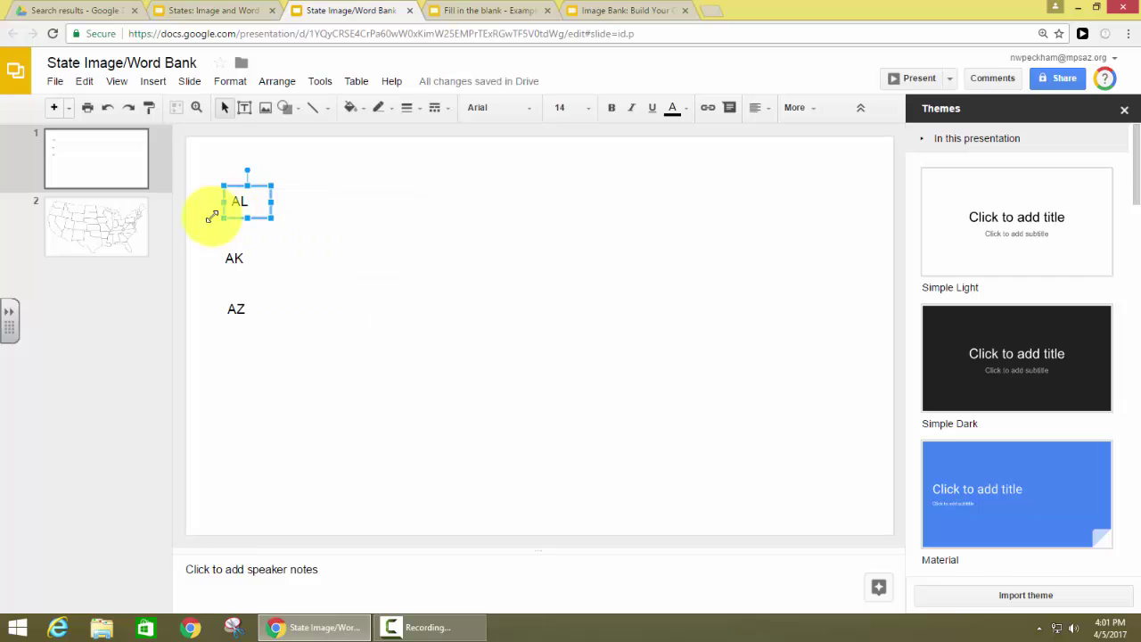
click(95, 236)
right_click(676, 412)
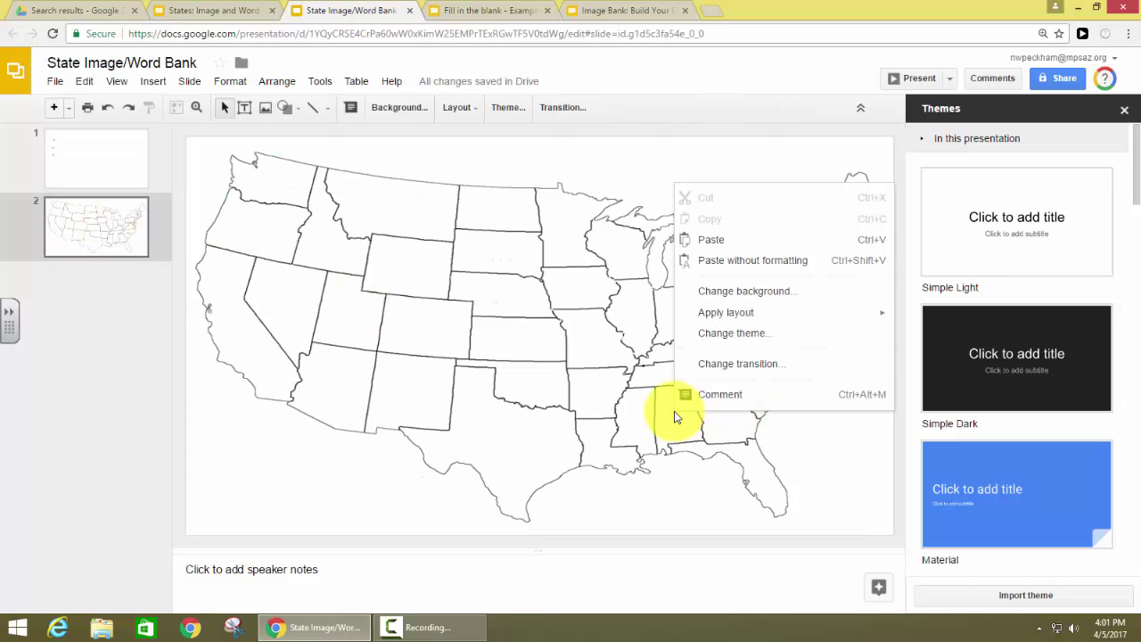
click(711, 240)
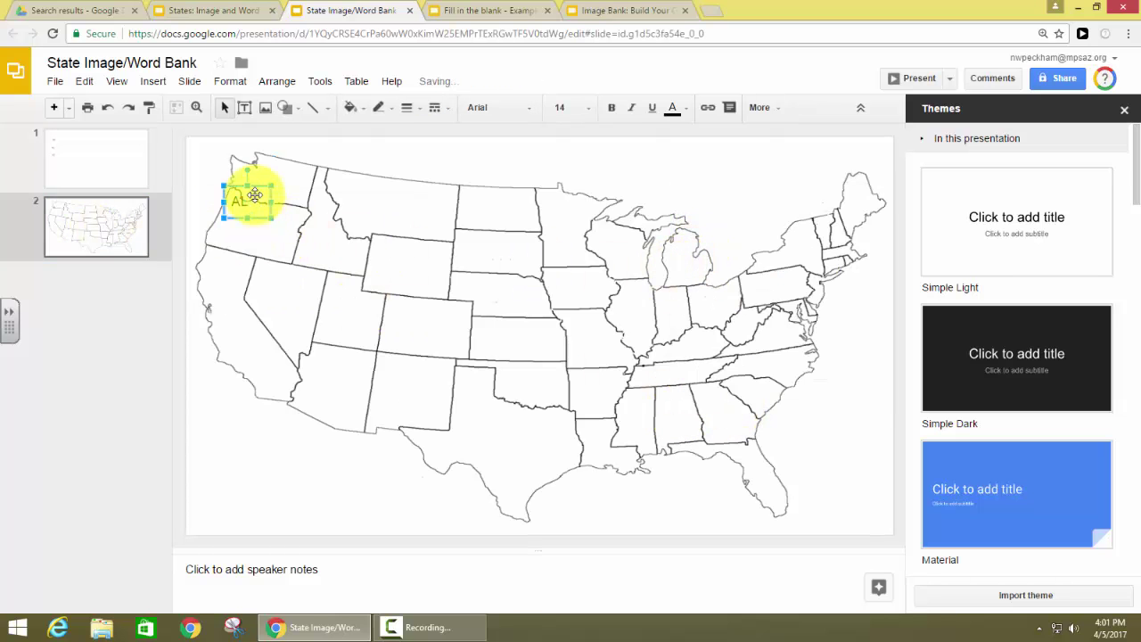
drag(637, 331, 688, 405)
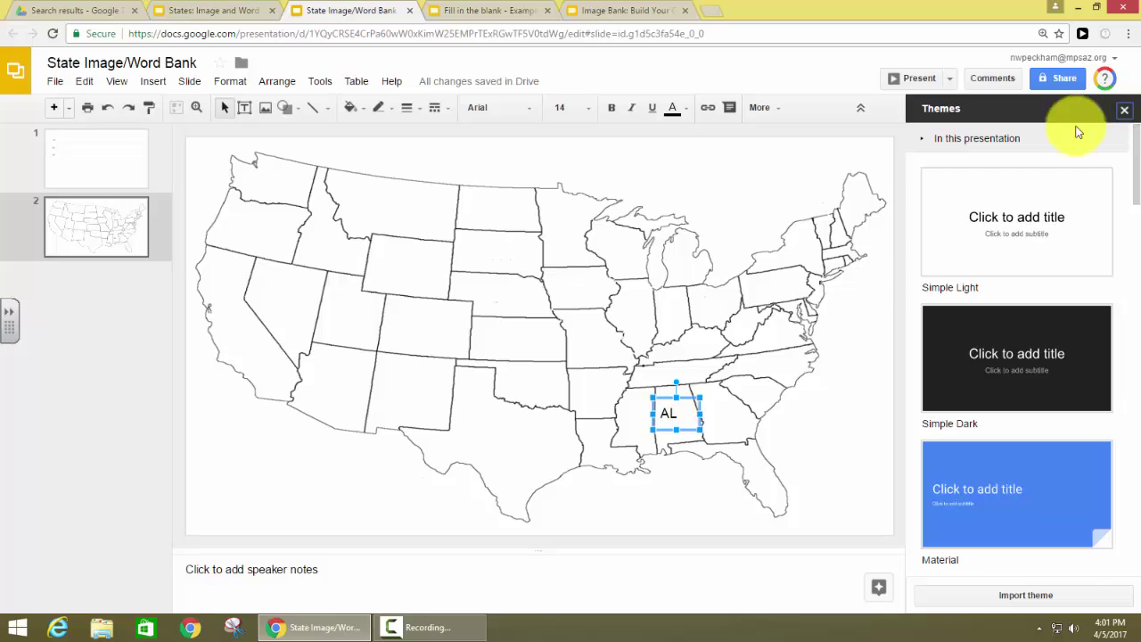
Close the theme choices and turn on link sharing for the presentation so anyone with the link can view.
click(1125, 110)
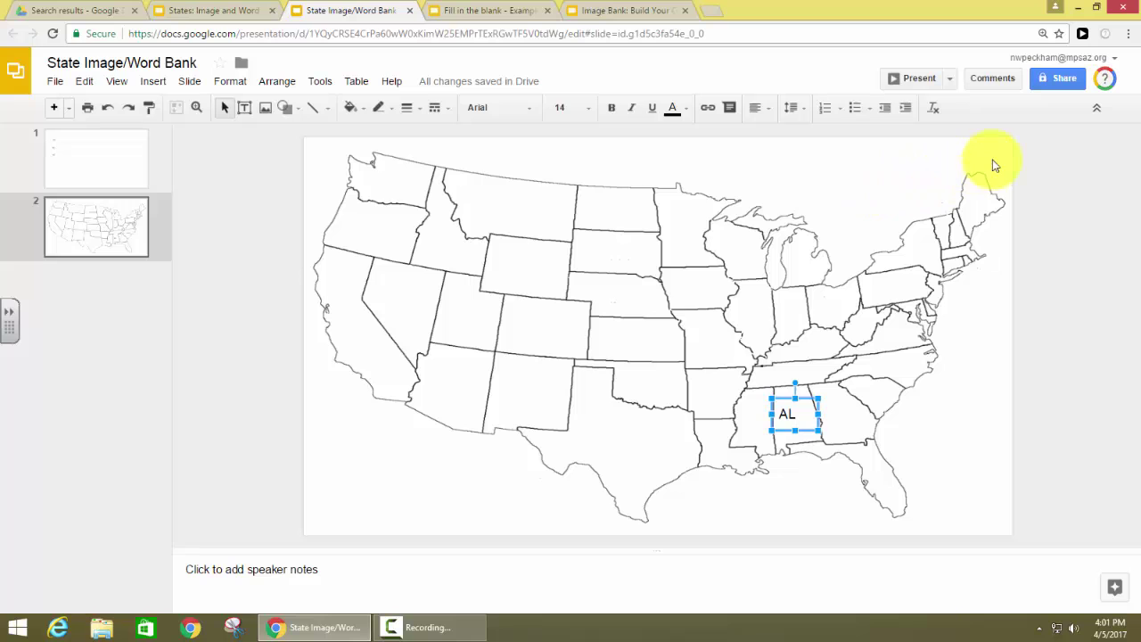
click(1058, 78)
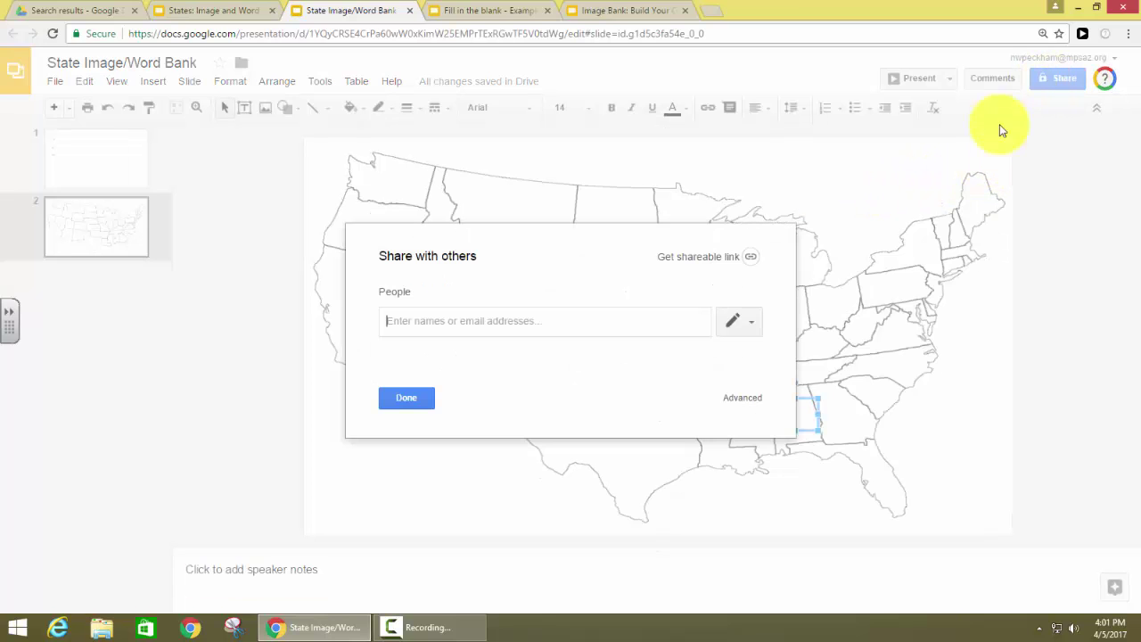
click(747, 399)
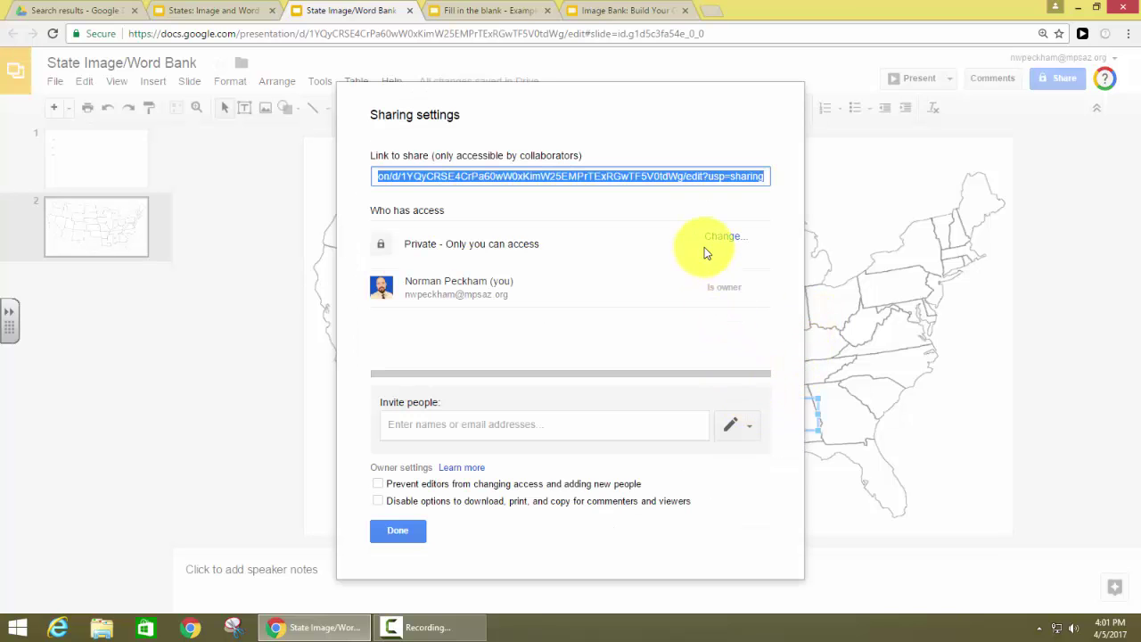
click(710, 243)
click(471, 259)
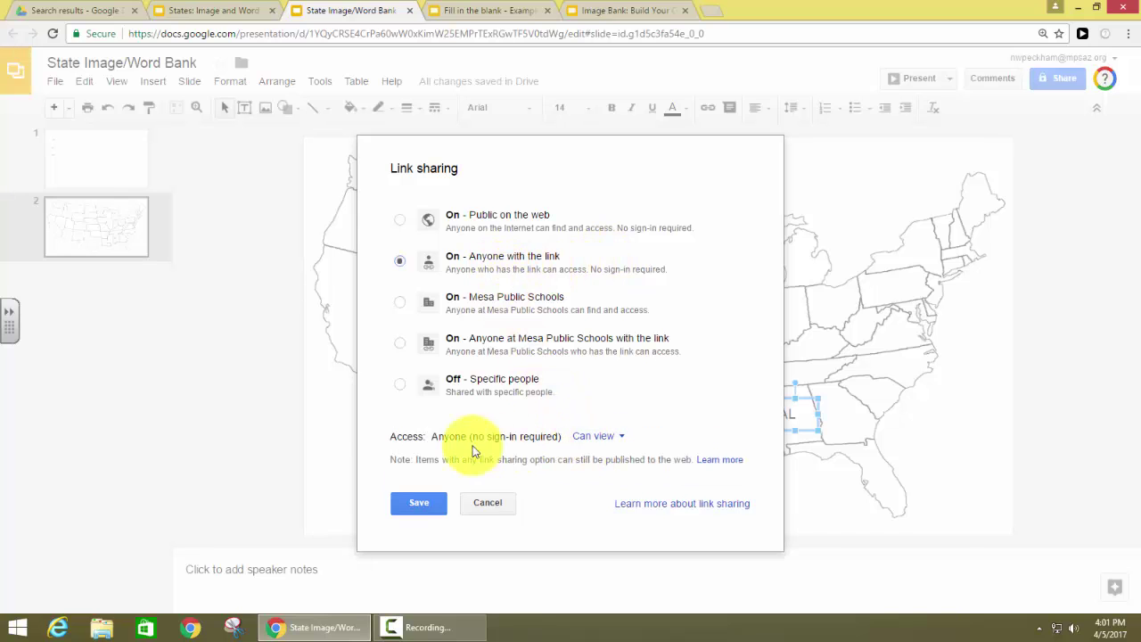
click(419, 505)
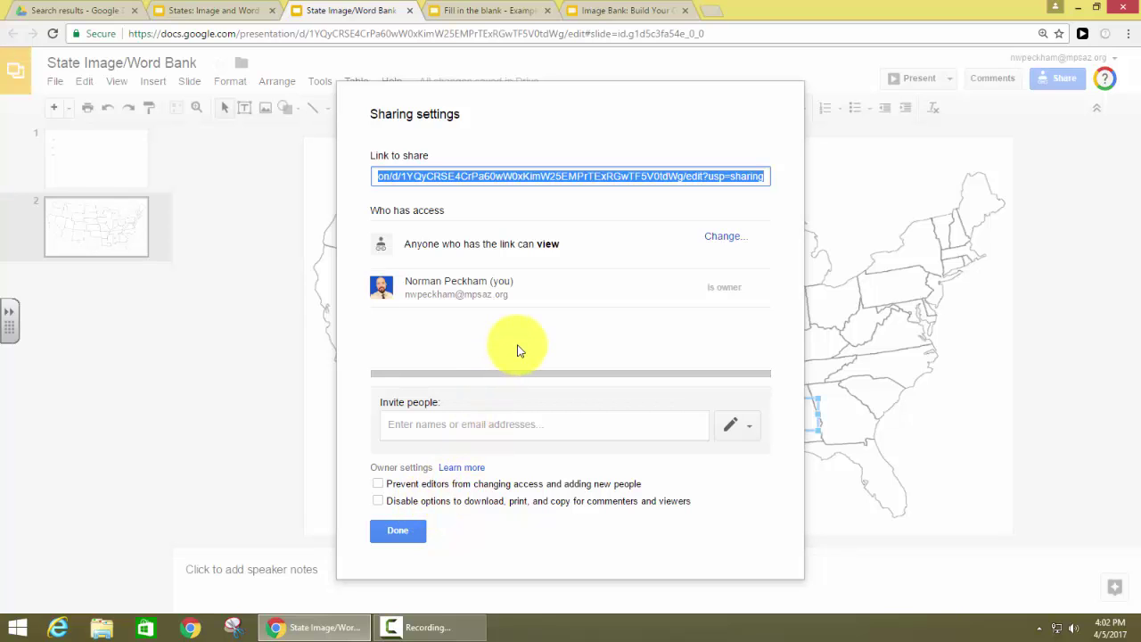
Copy the presentation's sharing link and close the sharing settings.
right_click(526, 175)
click(536, 188)
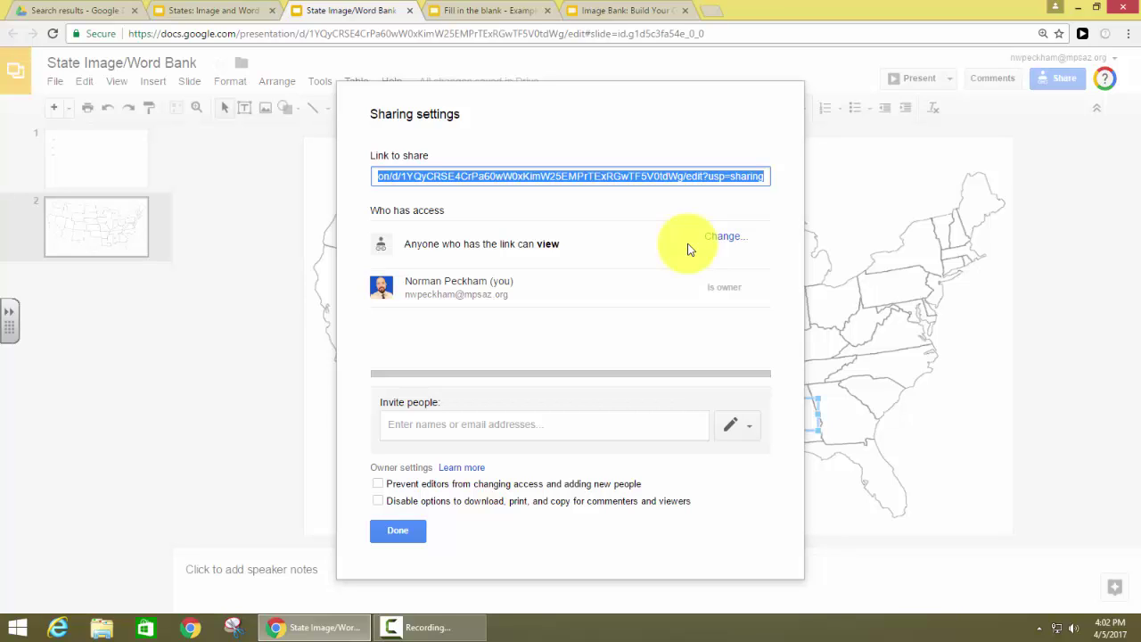
click(398, 532)
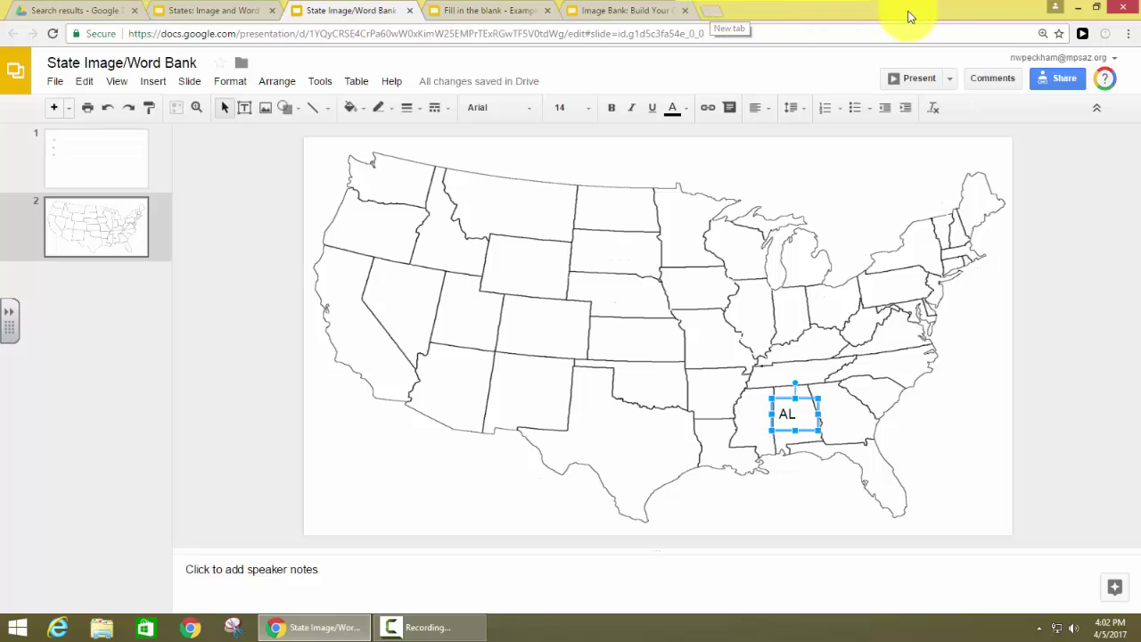
Open a new incognito window and load the copied presentation link in it.
click(1128, 33)
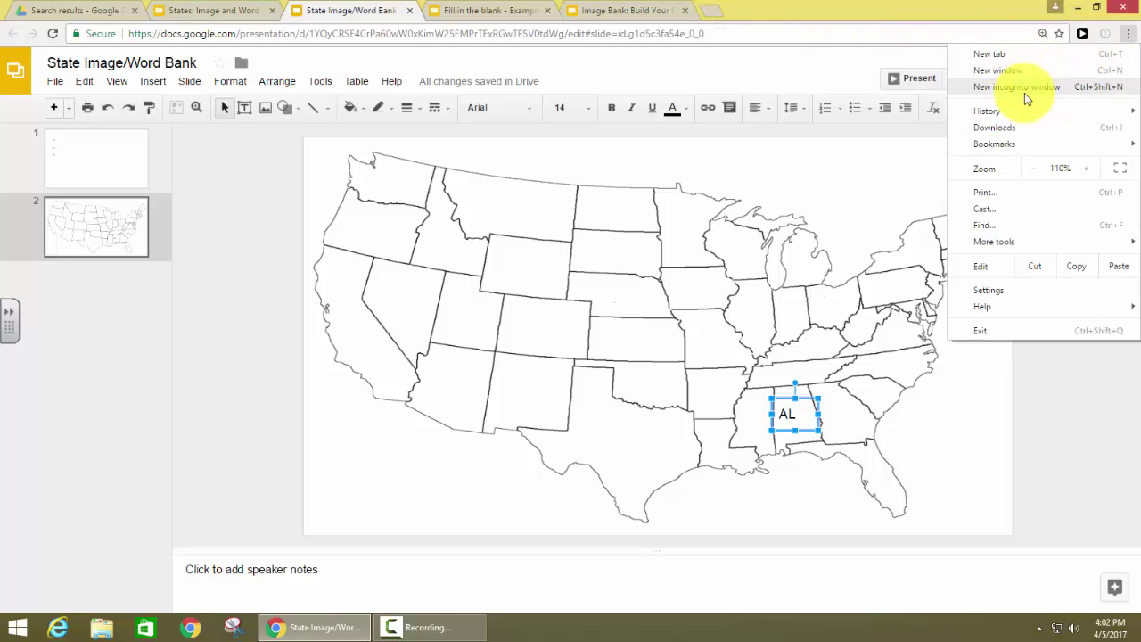
click(1025, 89)
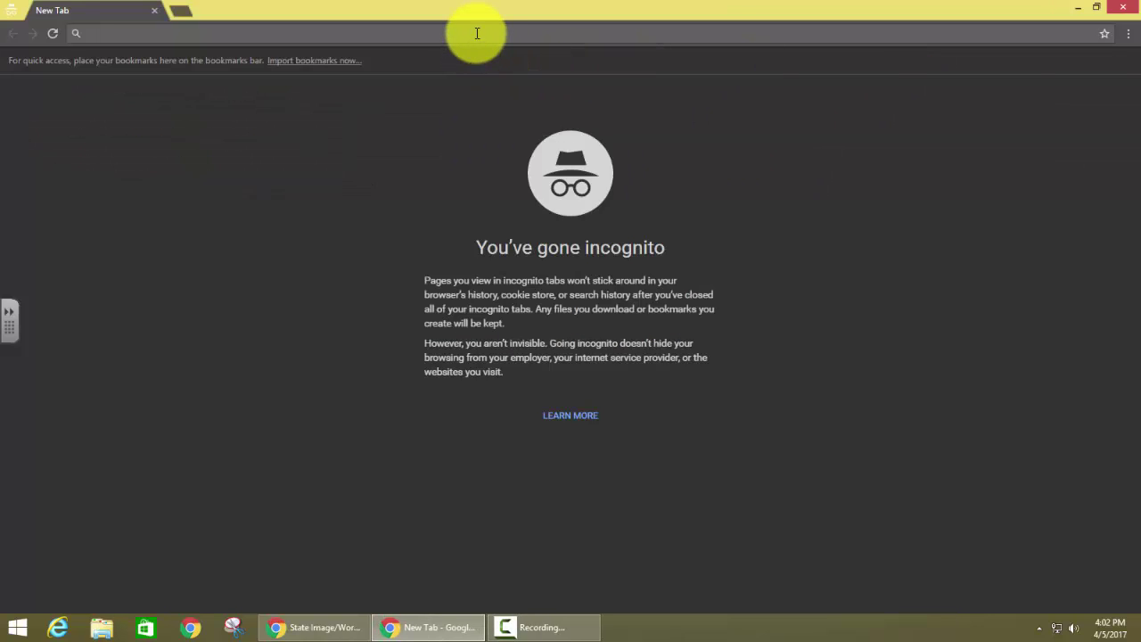
key(ctrl+v)
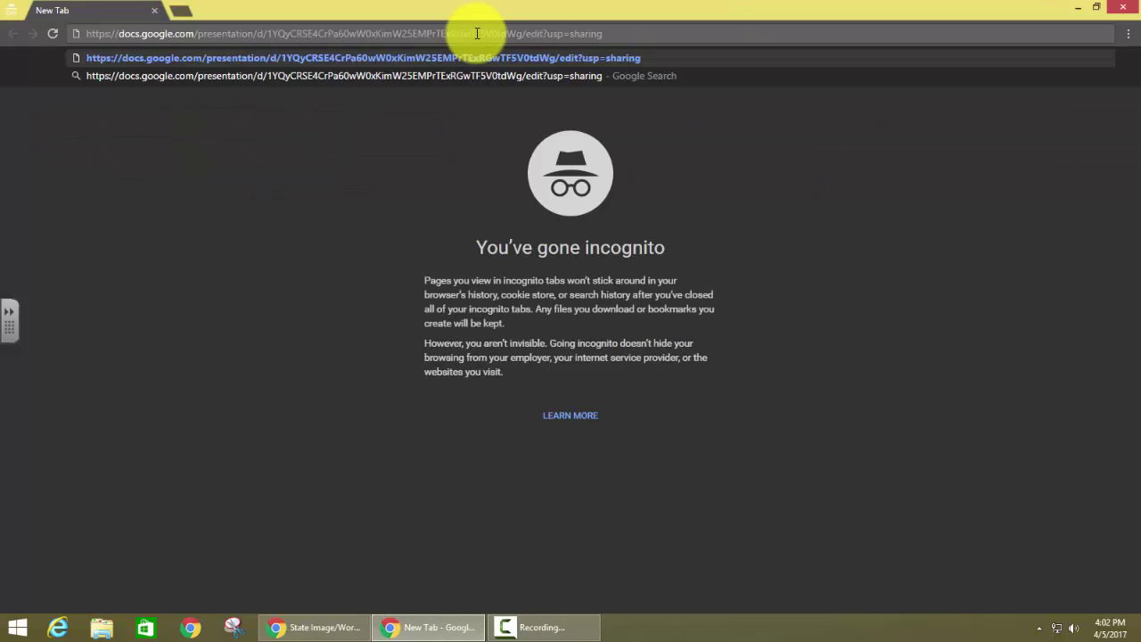
key(Return)
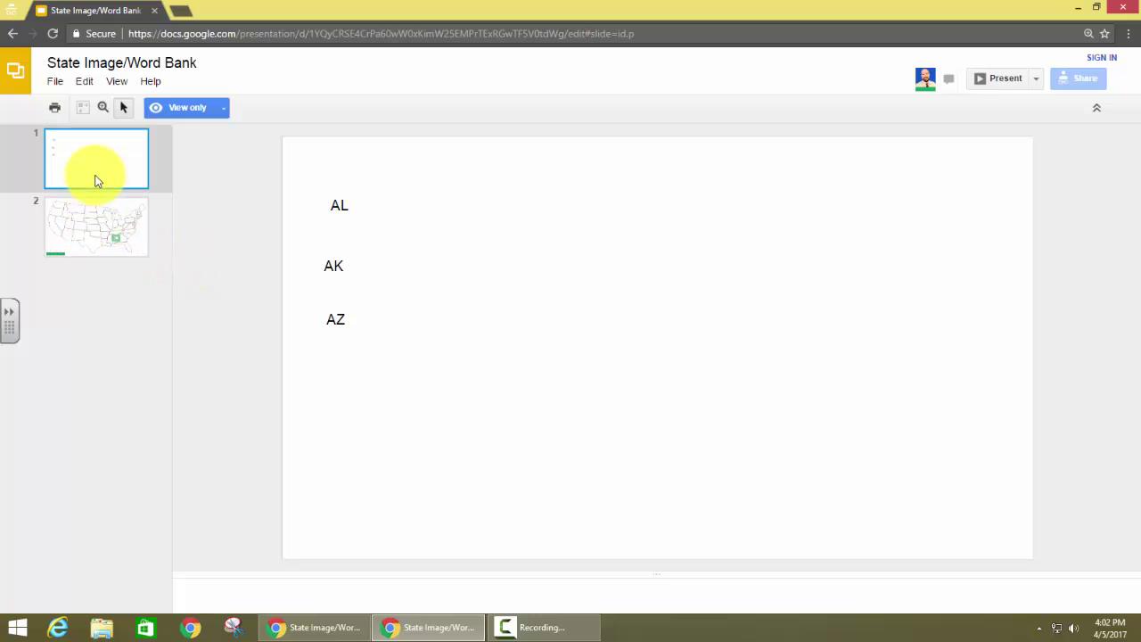
View slide 2 of the shared presentation and bring up the download format options for the file.
click(108, 220)
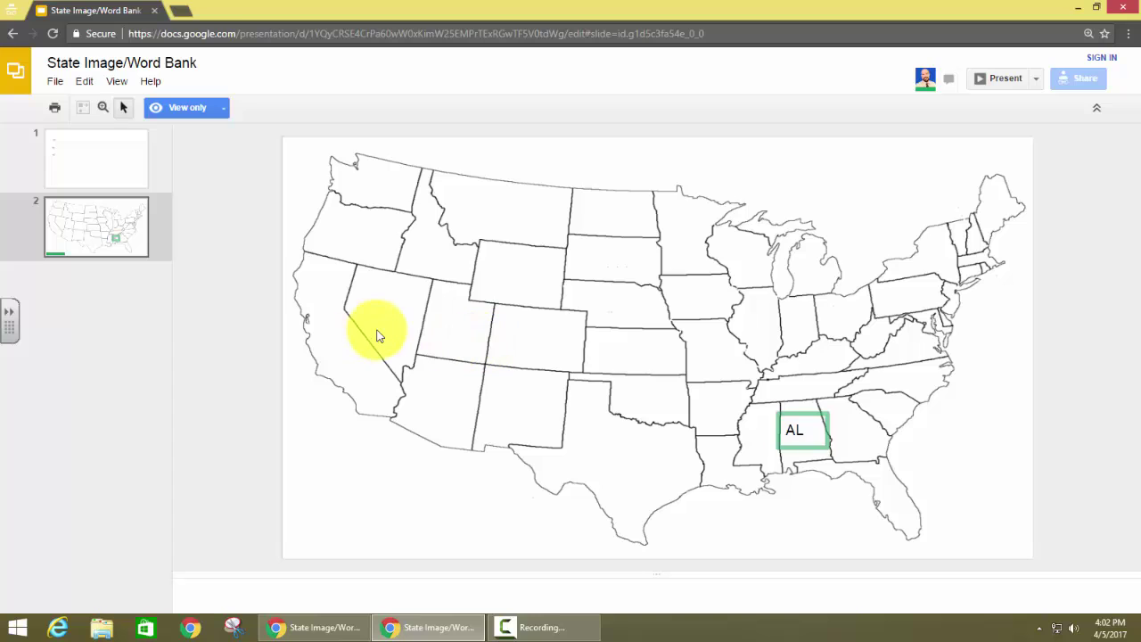
click(56, 82)
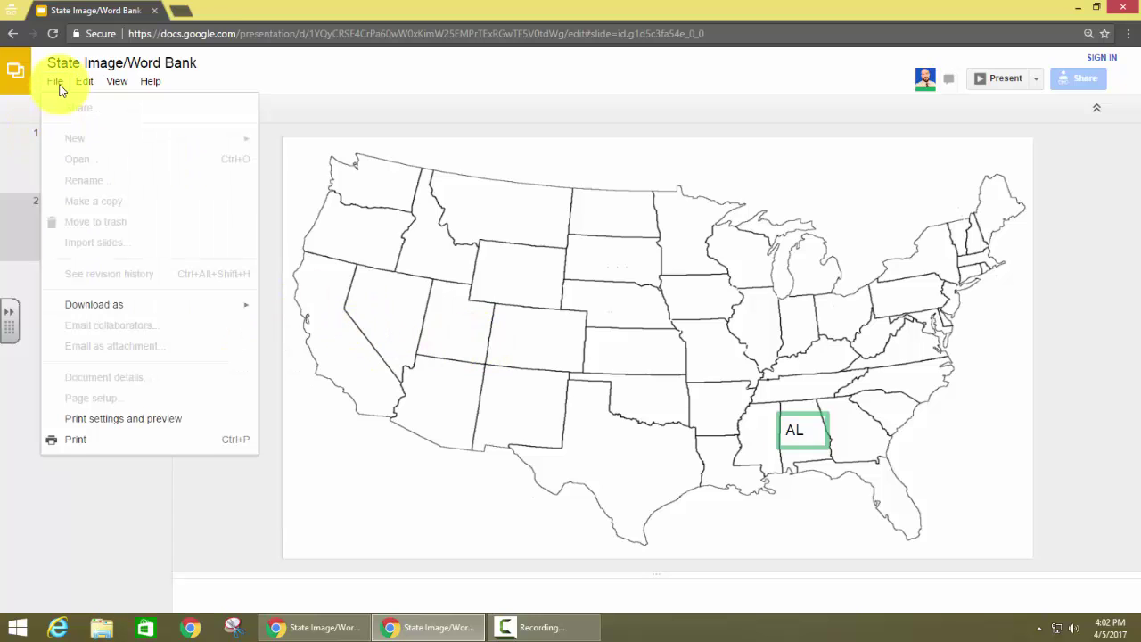
mouse_move(148, 303)
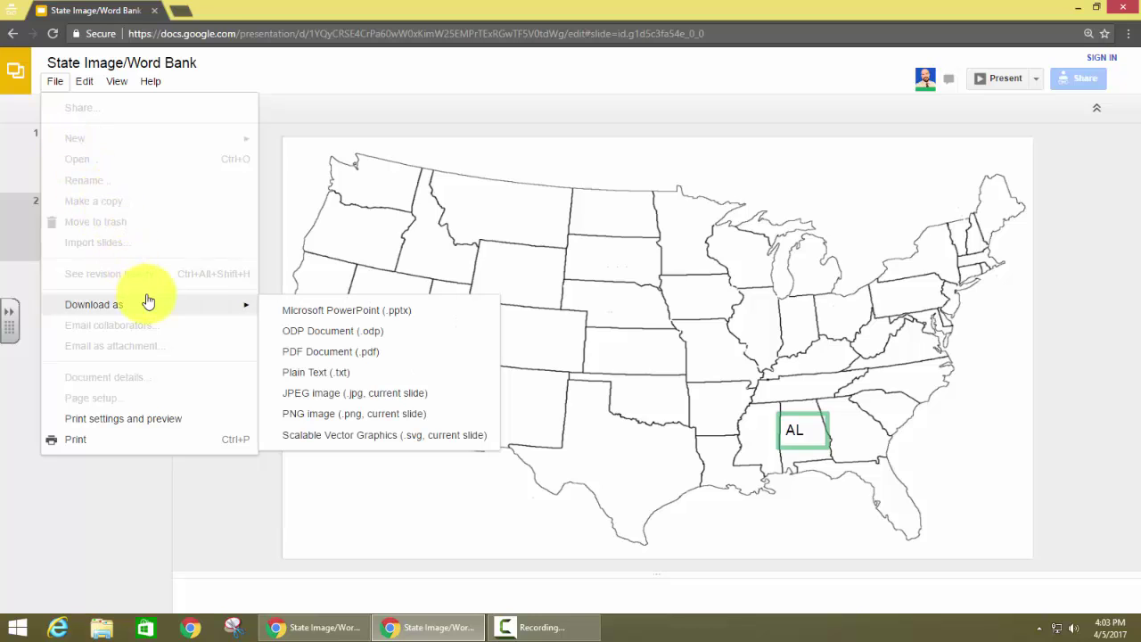